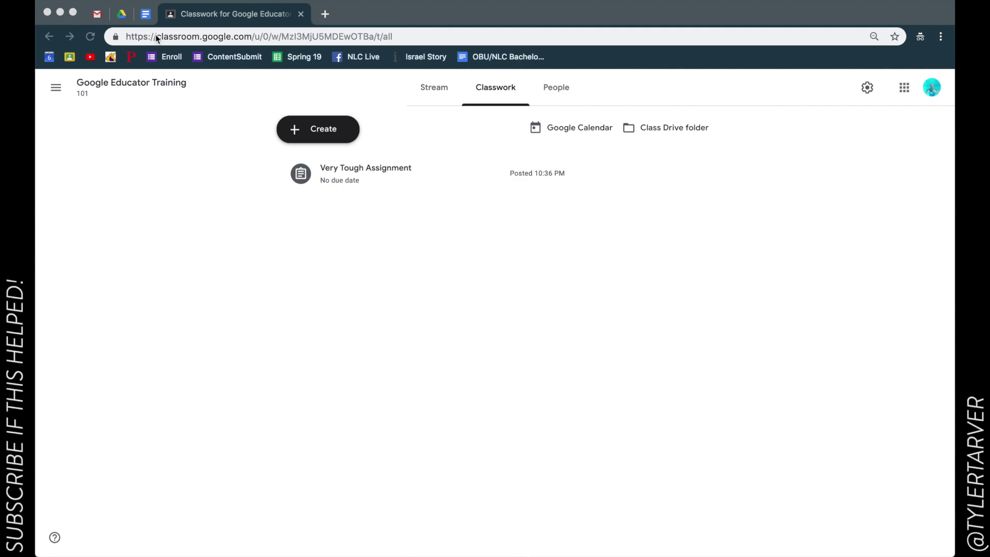
Step: Go to the Classwork page of the Google Educator Training class
left_click(148, 20)
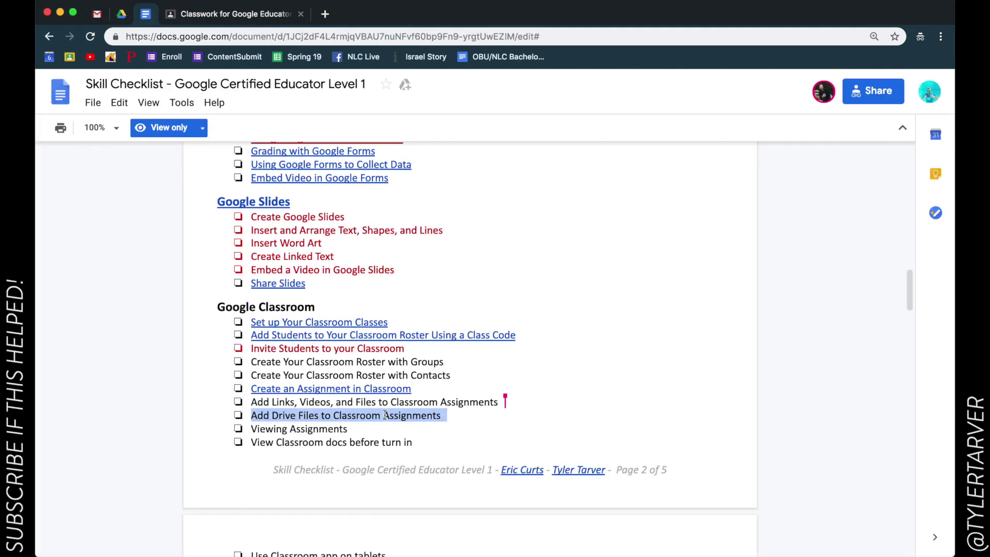
left_click(238, 17)
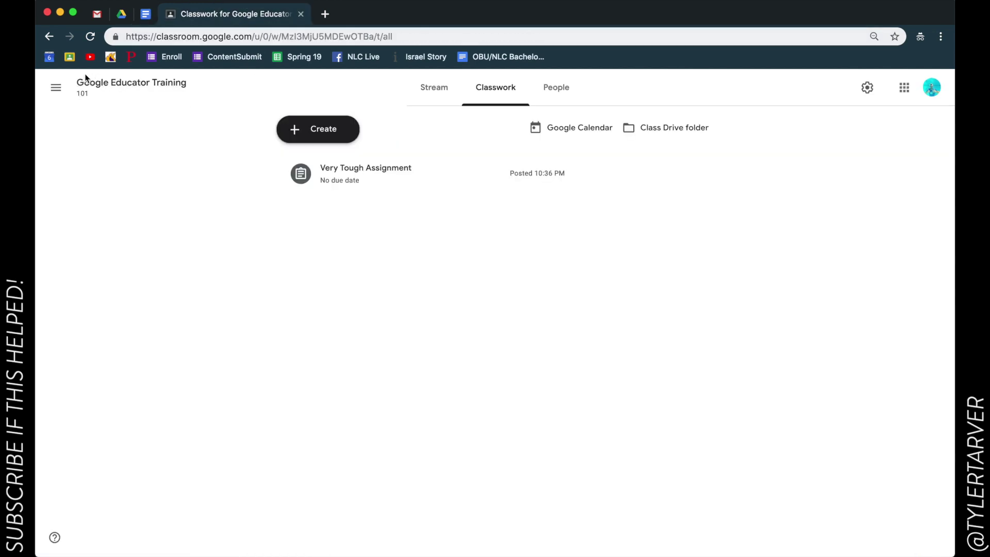
left_click(56, 87)
left_click(104, 99)
left_click(132, 144)
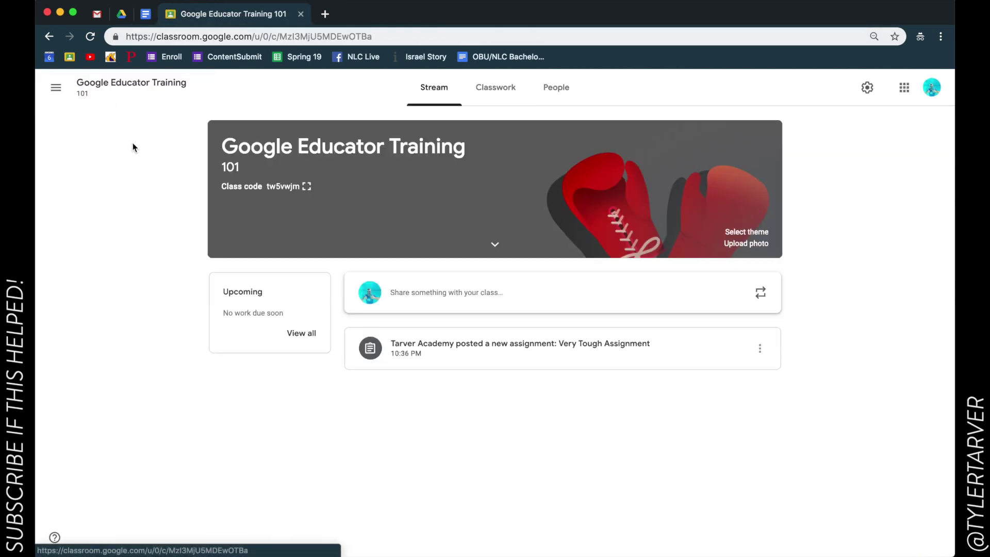
left_click(503, 88)
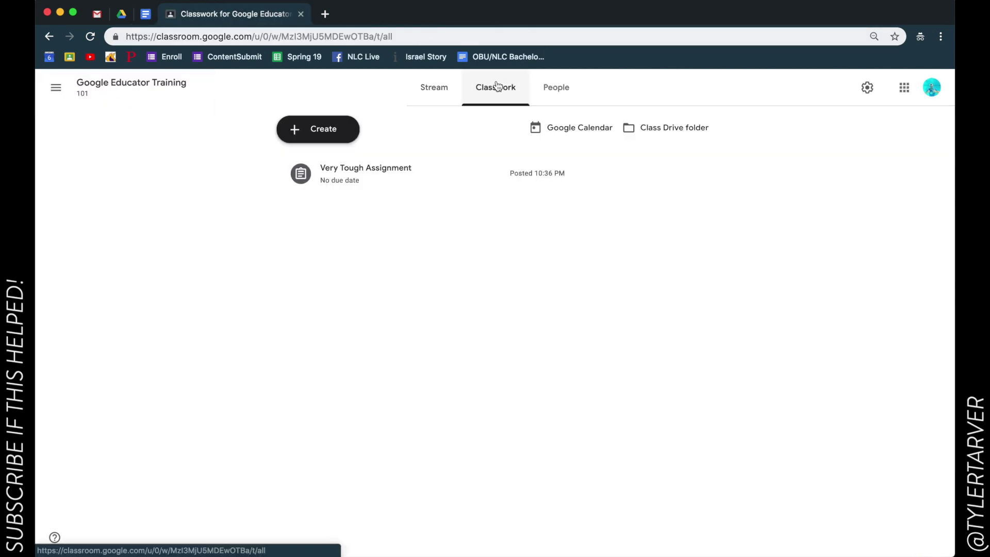
Step: Create an assignment titled 'Pretty Easy Assignment' with the instructions 'Do all your work'
left_click(346, 133)
left_click(338, 164)
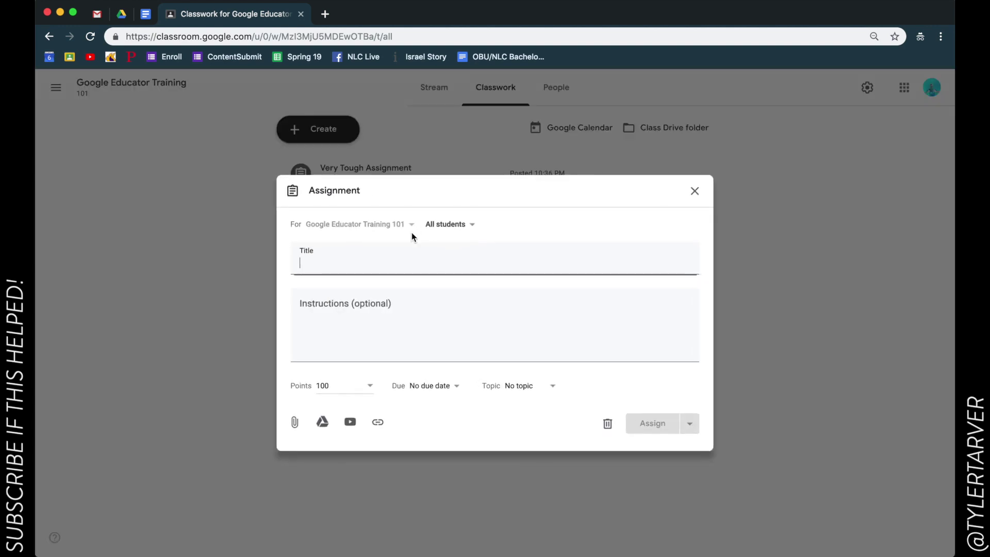
type("Pr")
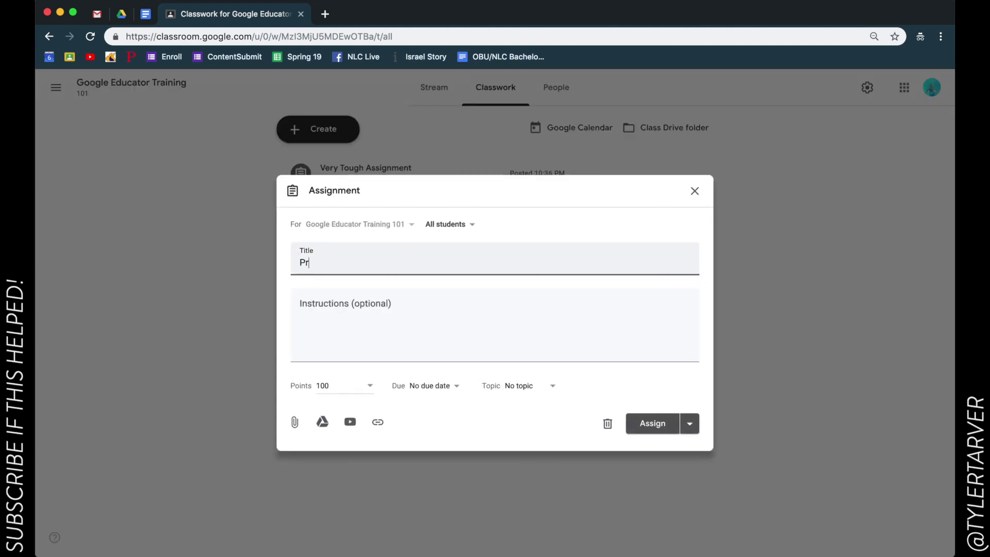
type("etty Easy Assignment")
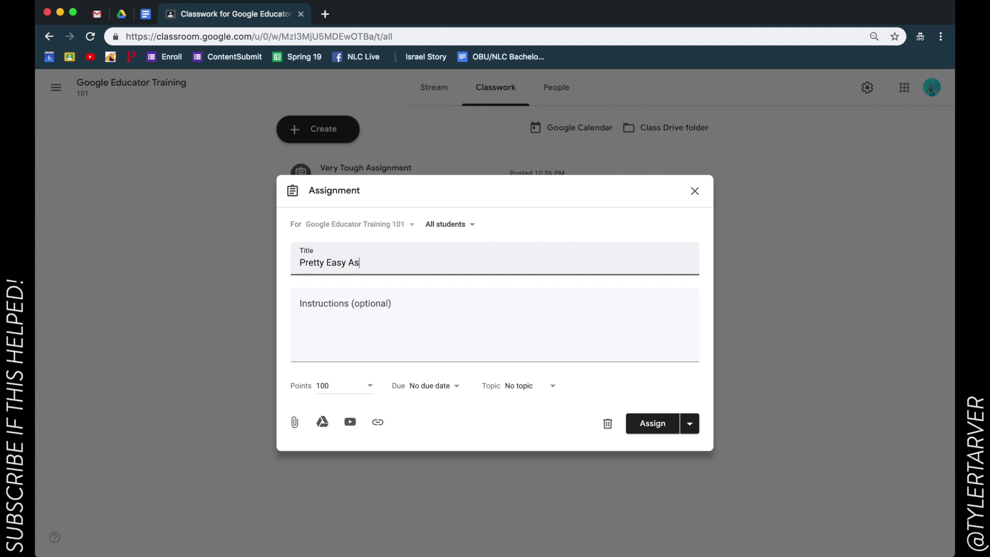
left_click(299, 308)
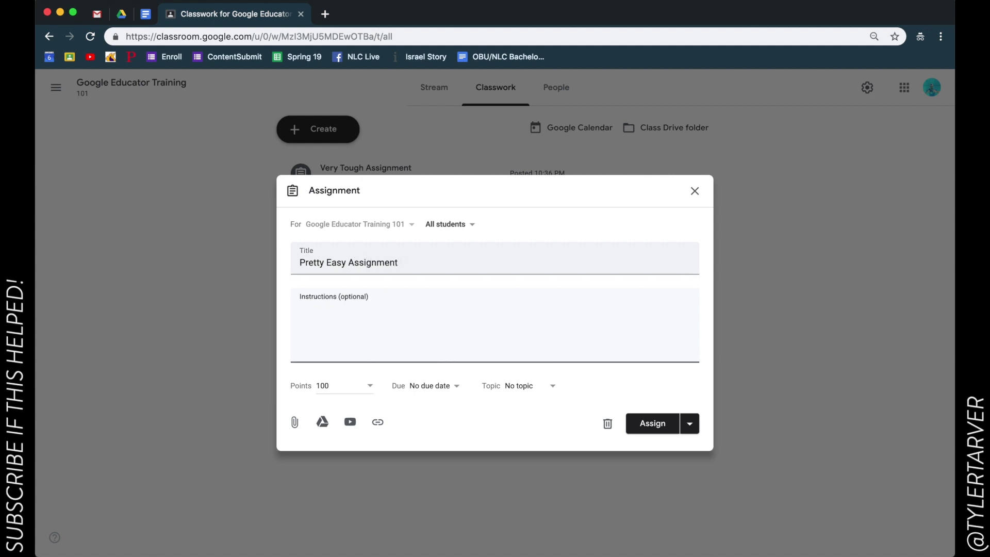
type("Follow these")
key("BackSpace")
key("BackSpace")
key("BackSpace")
key("BackSpace")
key("BackSpace")
key("BackSpace")
key("BackSpace")
key("BackSpace")
key("BackSpace")
key("BackSpace")
key("BackSpace")
type("D")
key("BackSpace")
key("BackSpace")
type("Do all your work")
left_click(322, 422)
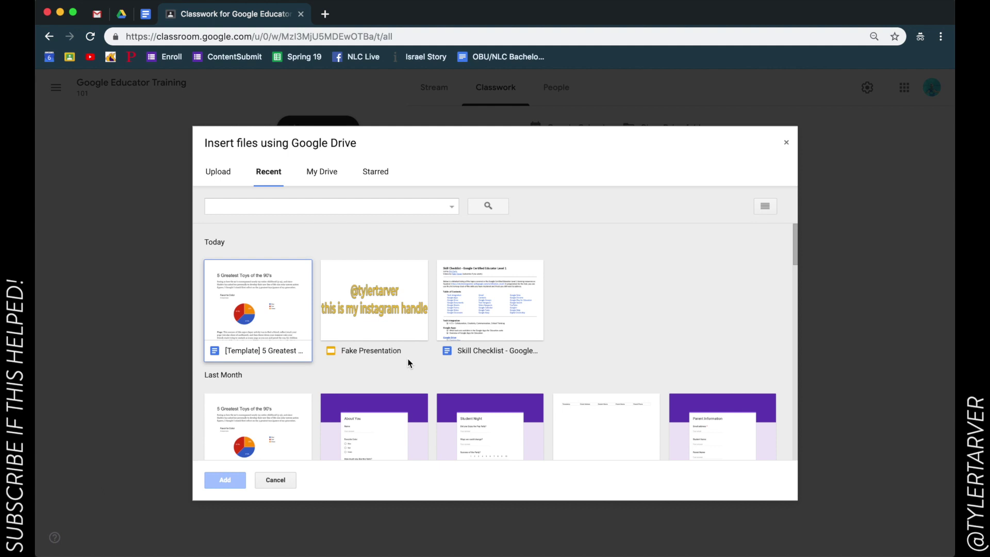
Step: Attach the '[Template] 5 Greatest Toys of the 90's' Google Doc from recent Drive files
scroll(387, 394, "down", 15)
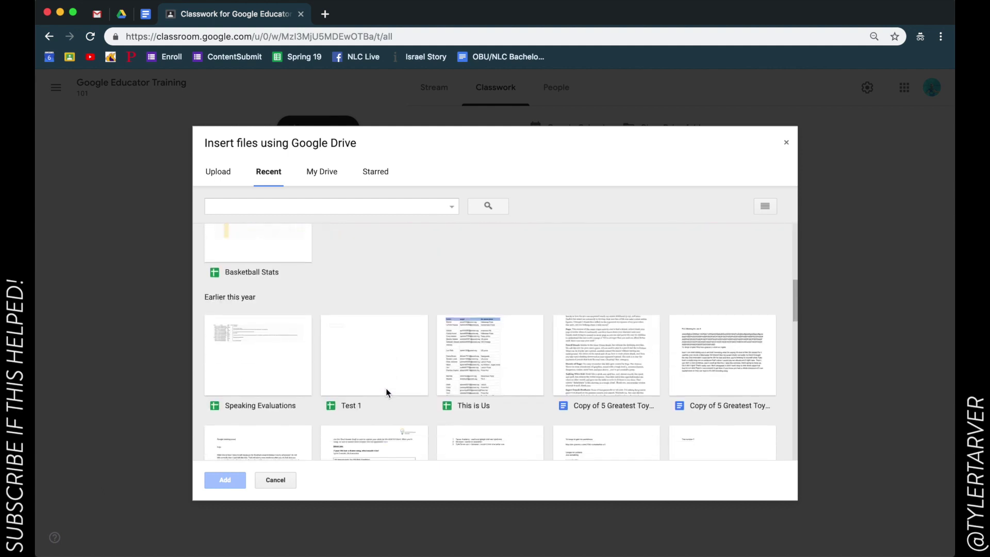
scroll(386, 360, "up", 15)
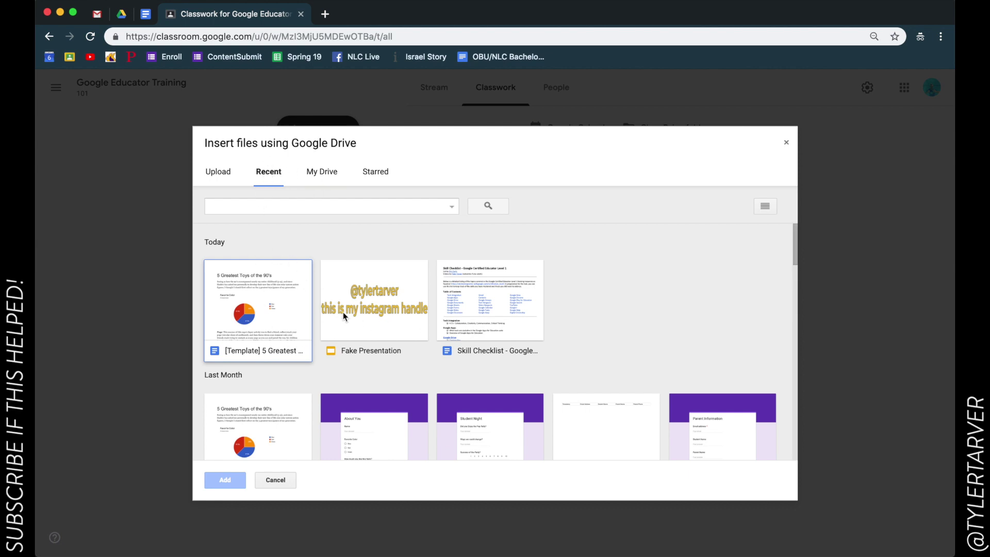
left_click(322, 173)
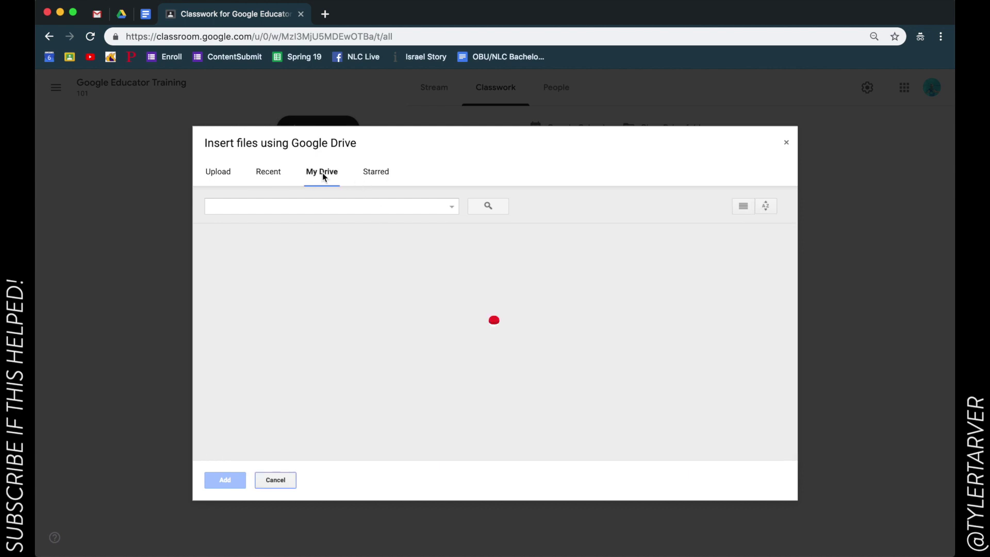
left_click(369, 169)
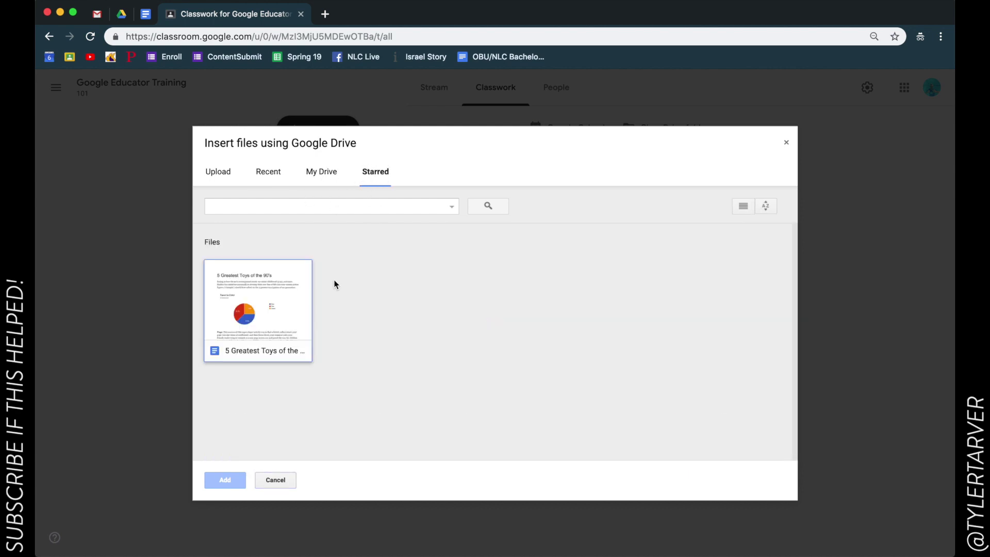
left_click(277, 177)
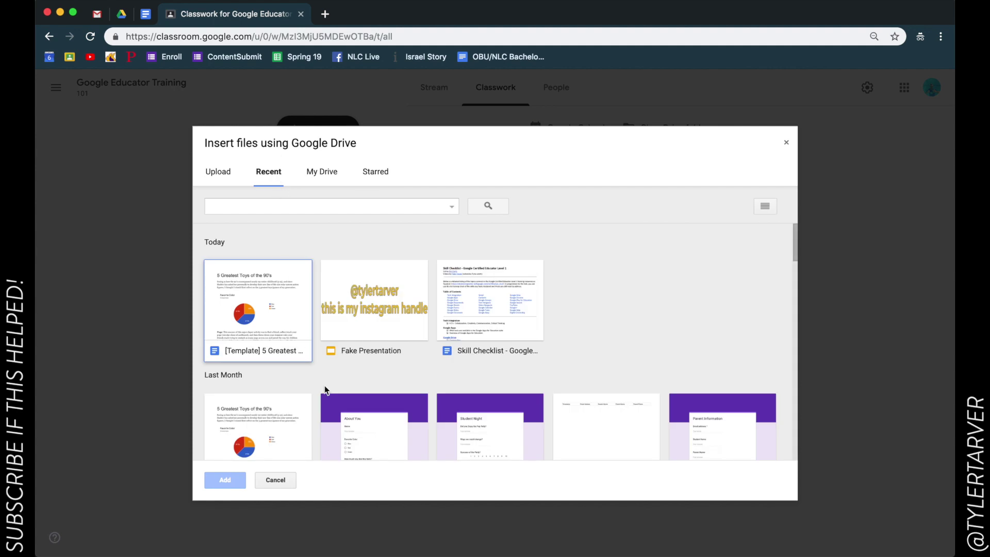
left_click(275, 330)
left_click(225, 480)
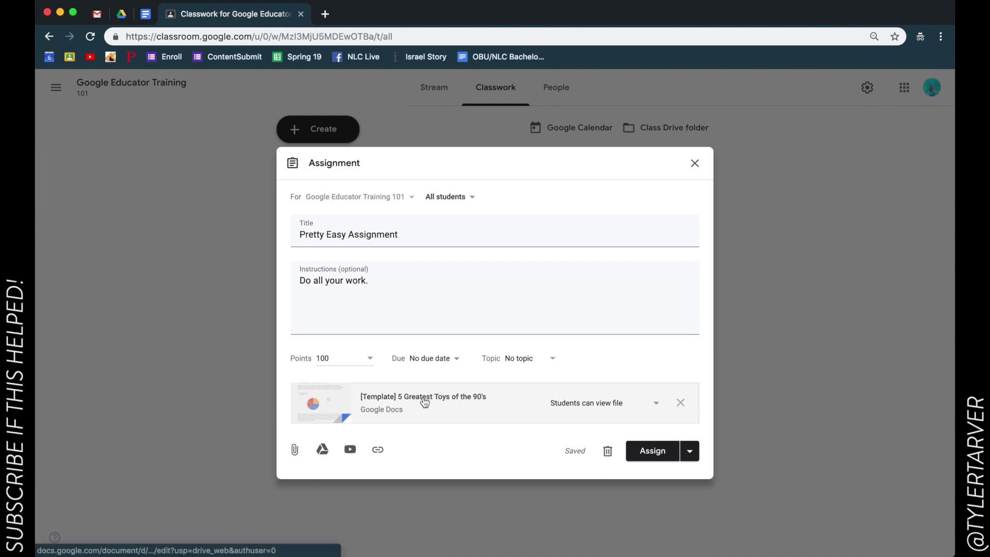
Step: Change the attached template's student access to 'Make a copy for each student'
left_click(610, 408)
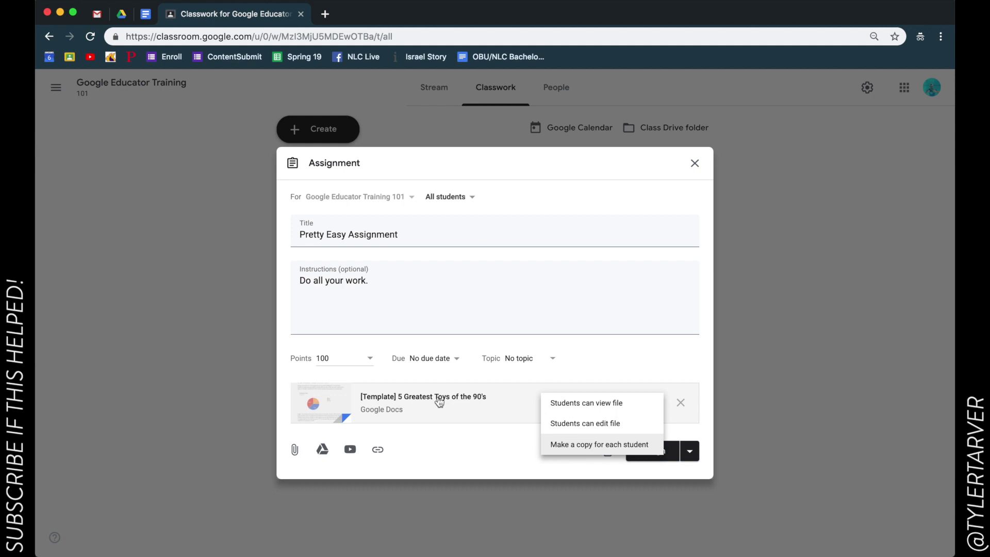
left_click(593, 448)
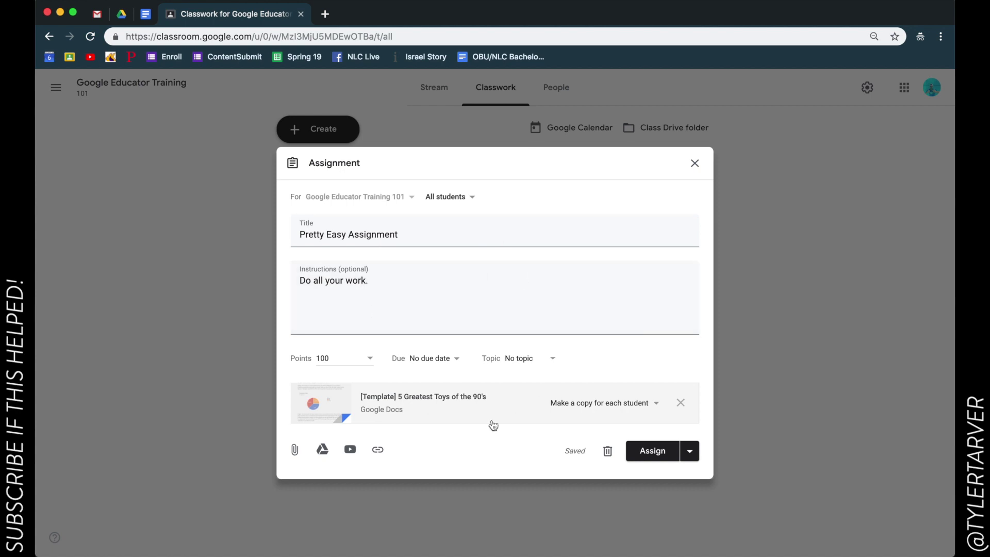
Step: Confirm the copy-per-student setting and post 'Pretty Easy Assignment' to the class
left_click(613, 403)
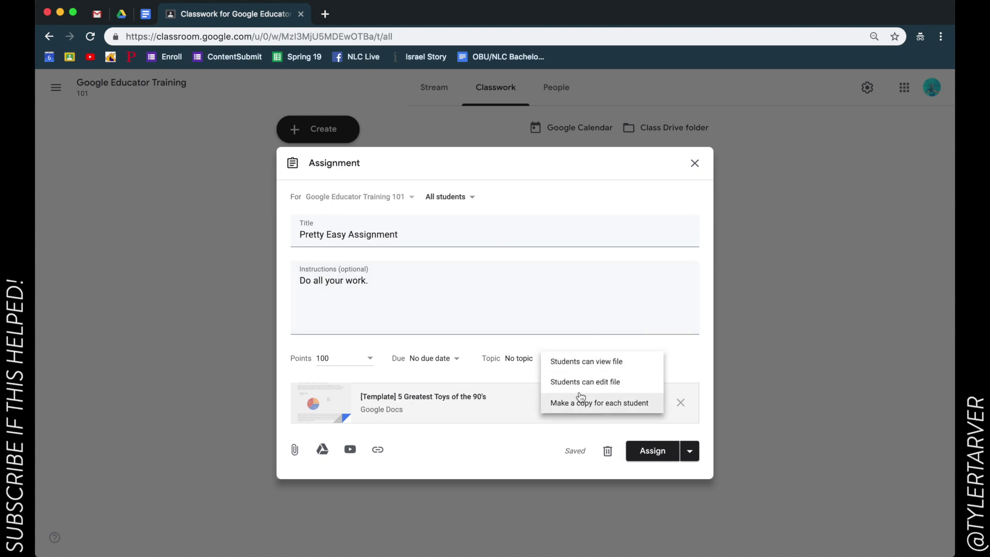
left_click(592, 403)
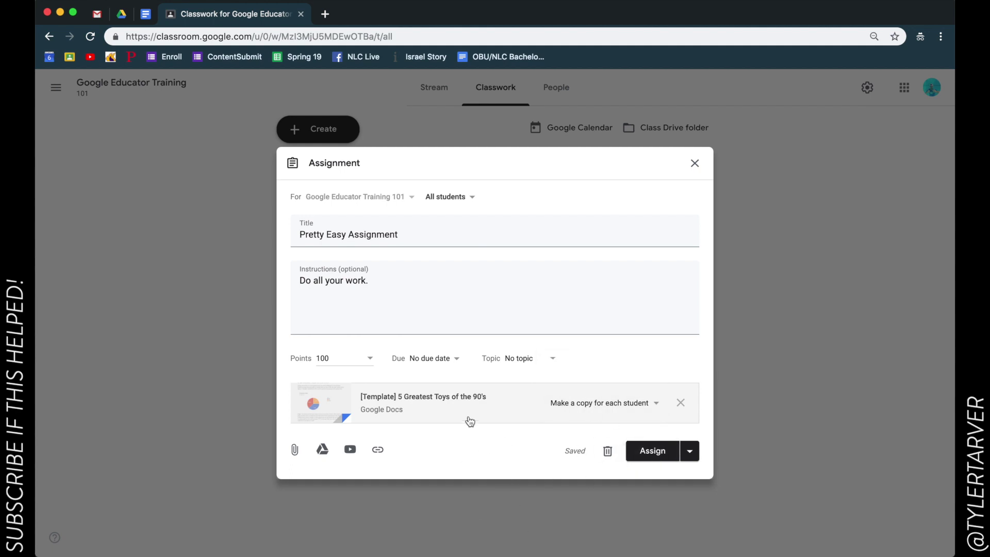
left_click(651, 454)
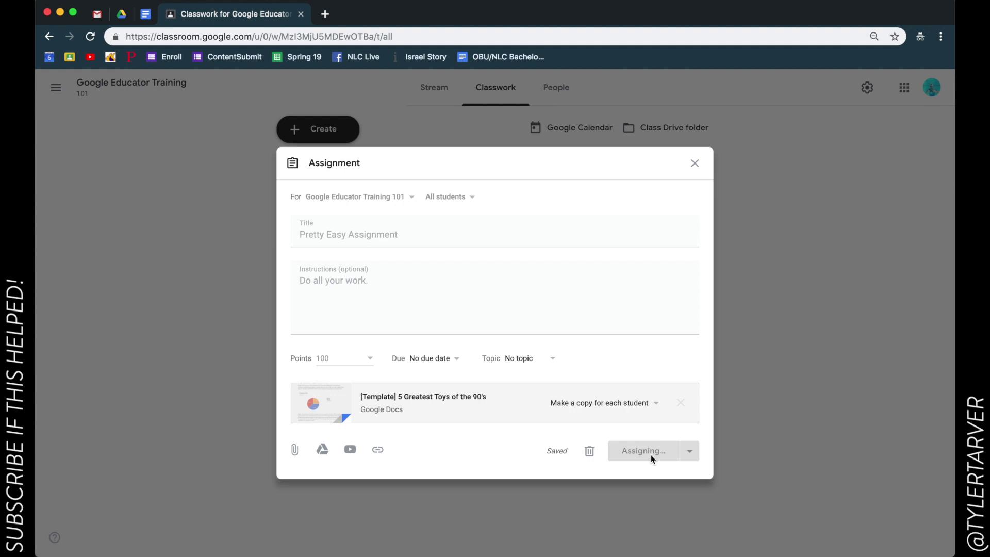